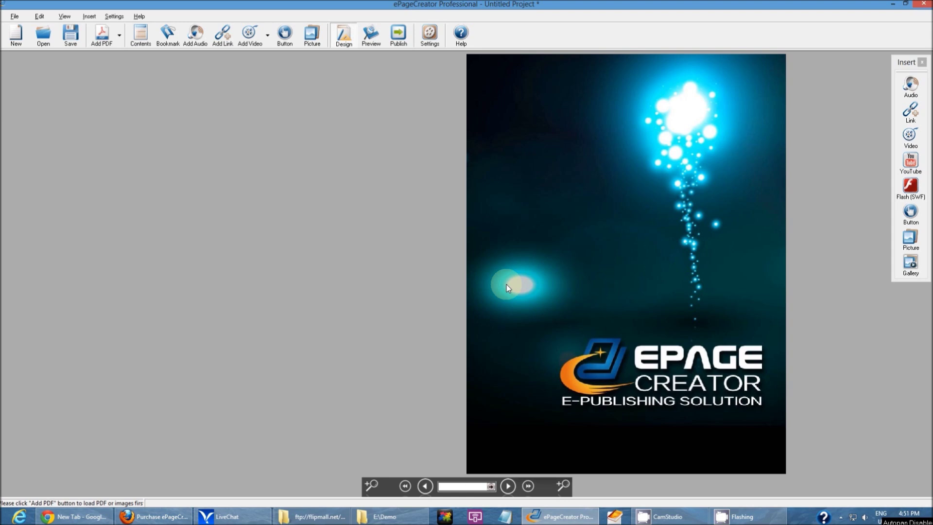
# Publish the book 'Tutorial' to the E:\Demo output folder after checking both fields.
pyautogui.click(403, 47)
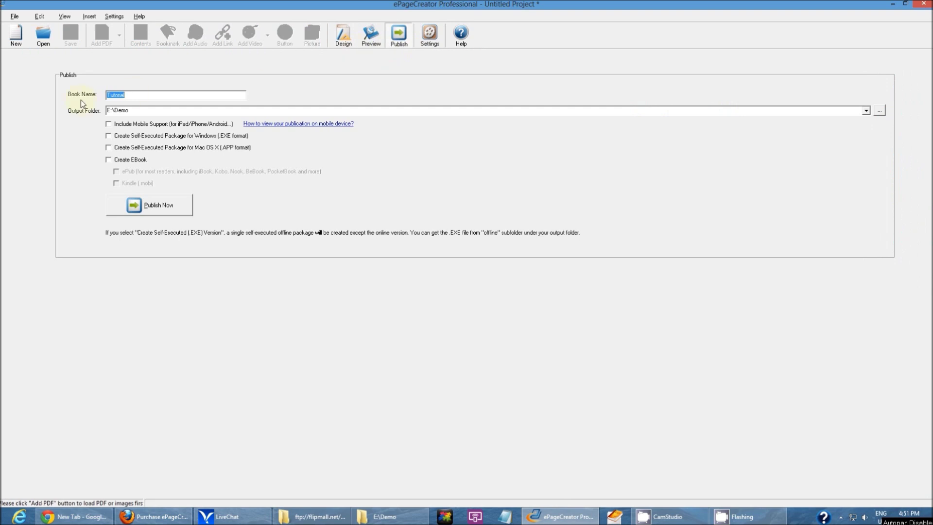
pyautogui.click(138, 93)
pyautogui.doubleClick(139, 95)
pyautogui.click(136, 94)
pyautogui.moveTo(146, 96); pyautogui.dragTo(83, 91)
pyautogui.click(148, 95)
pyautogui.doubleClick(149, 111)
pyautogui.click(147, 111)
pyautogui.click(177, 203)
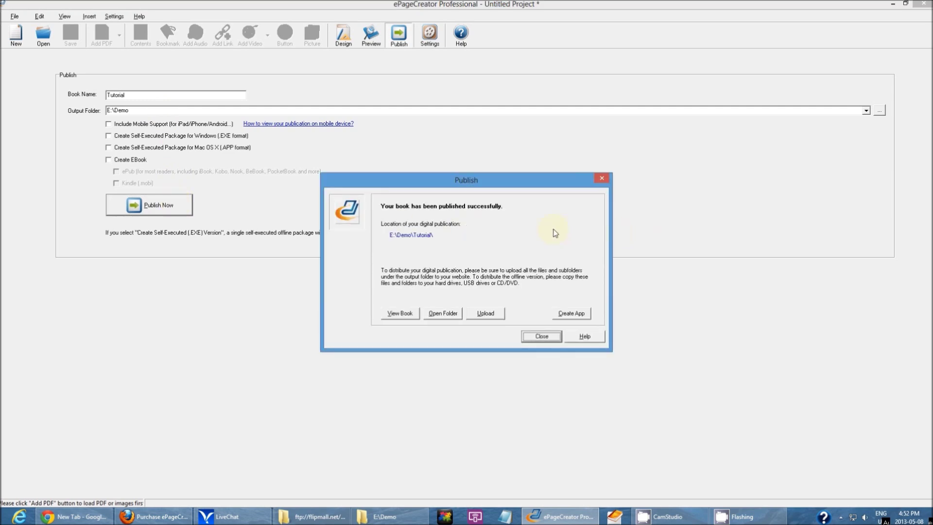
# Open the published book's folder, centre the Explorer window and select all its files.
pyautogui.click(448, 317)
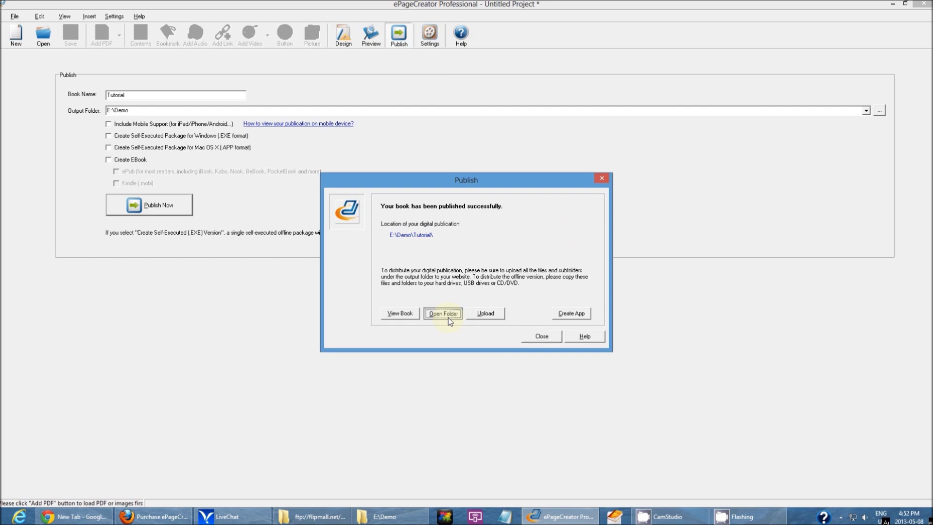
pyautogui.moveTo(244, 10); pyautogui.dragTo(538, 86)
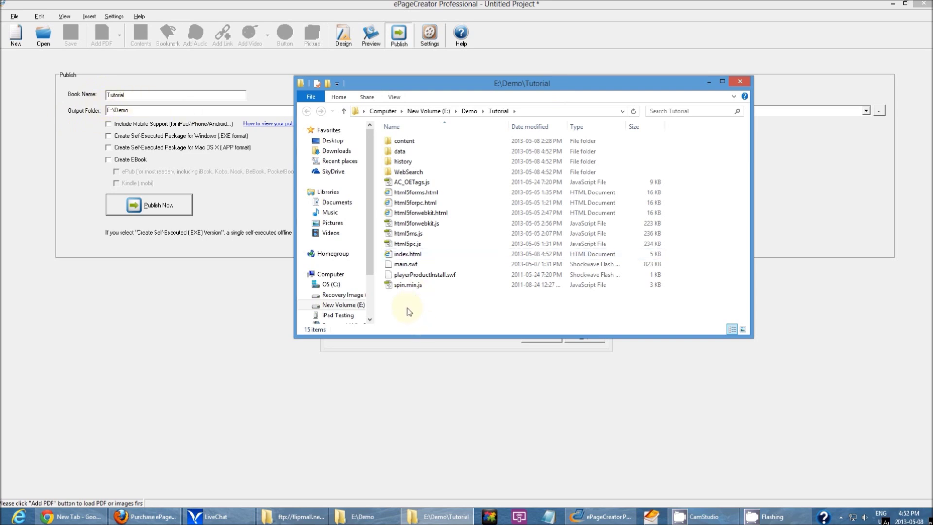
pyautogui.hotkey('ctrl', 'a')
# Clear the file selection and go up to E:\Demo, which holds only the Tutorial folder.
pyautogui.moveTo(410, 308); pyautogui.dragTo(441, 316)
pyautogui.click(470, 111)
pyautogui.click(422, 202)
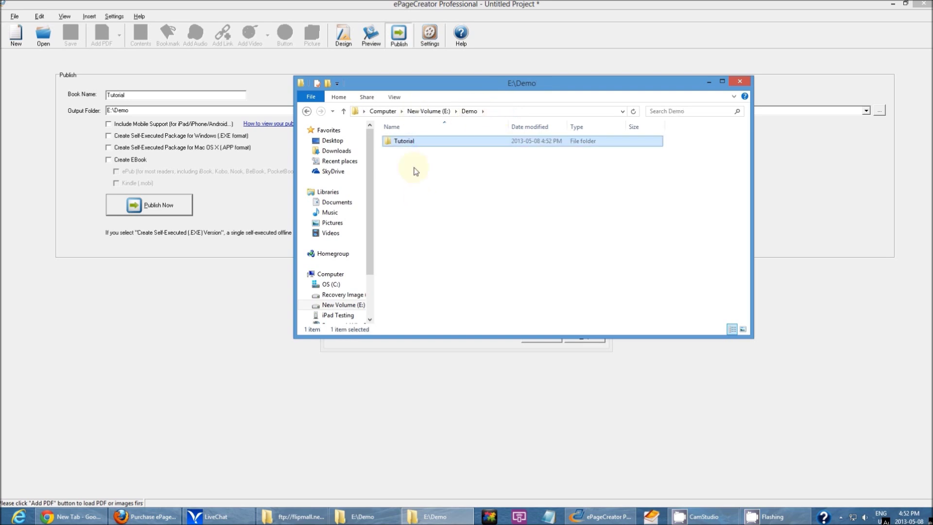
pyautogui.click(415, 193)
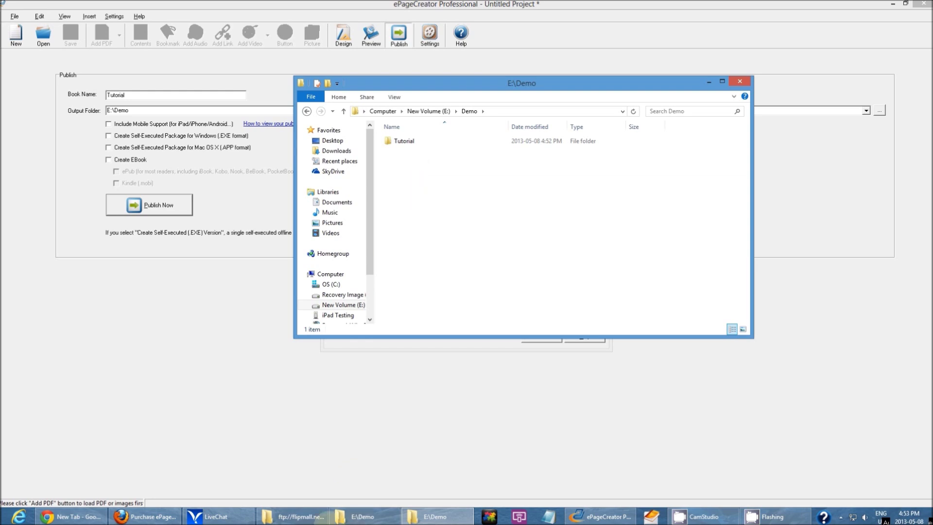
# Bring the FTP window forward and move the E:\Demo window to the right side.
pyautogui.click(318, 519)
pyautogui.click(240, 263)
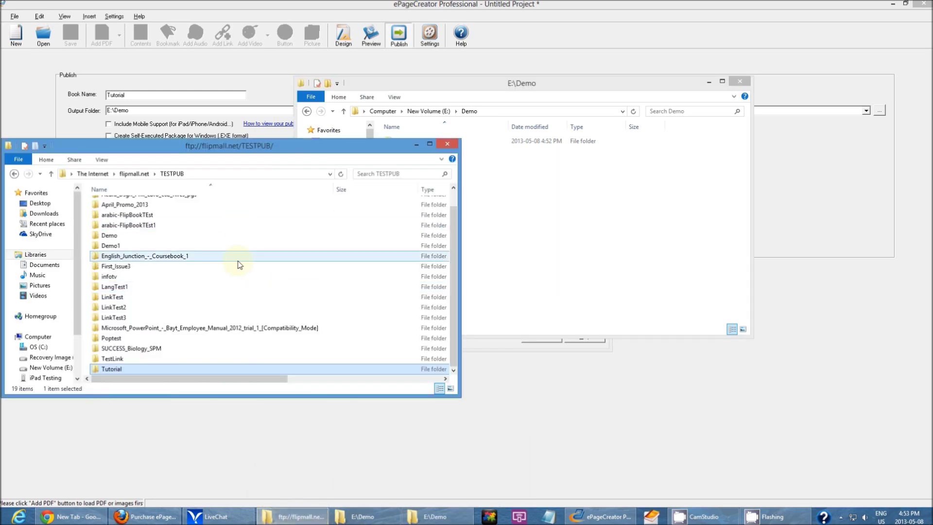
pyautogui.scroll(1, 239, 264)
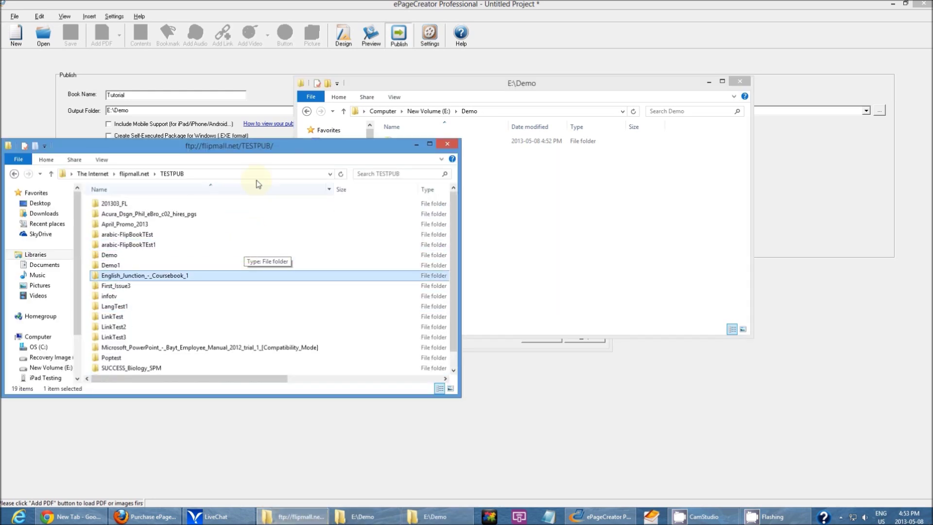
pyautogui.moveTo(443, 83); pyautogui.dragTo(613, 137)
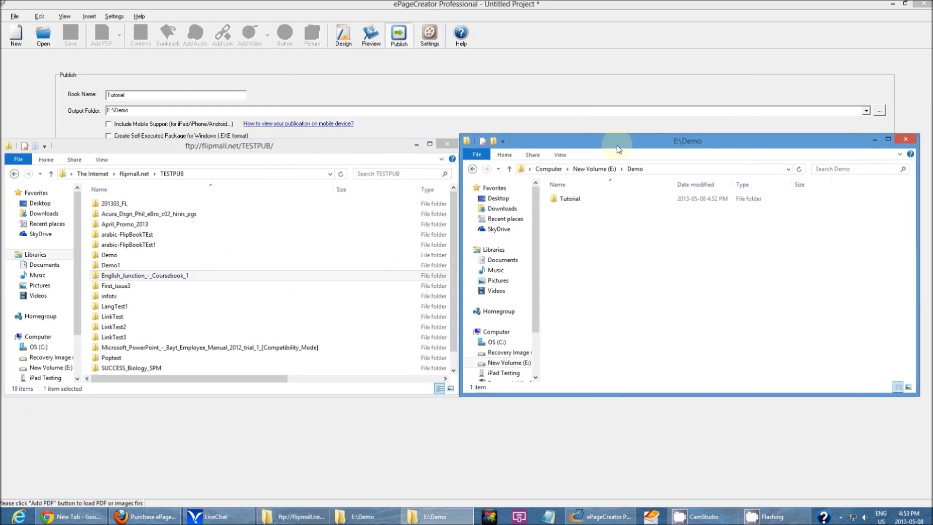
# Go up to the flipmall.net server root and open its TESTPUB folder.
pyautogui.click(200, 307)
pyautogui.click(132, 174)
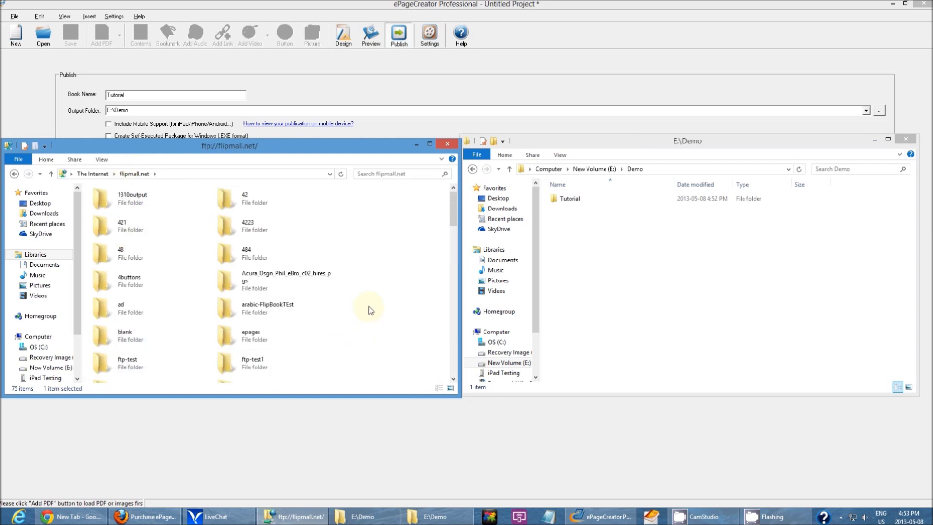
pyautogui.scroll(-3, 381, 197)
pyautogui.scroll(-6, 382, 198)
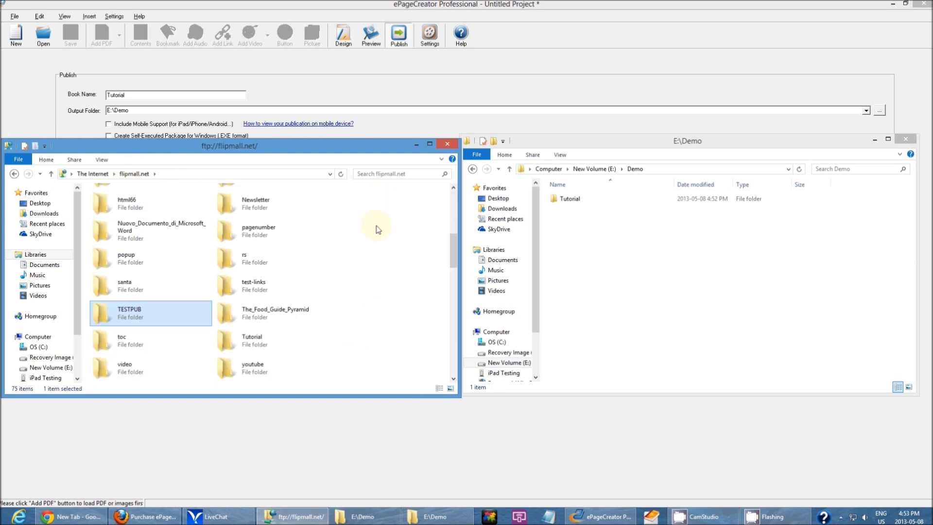
pyautogui.doubleClick(150, 315)
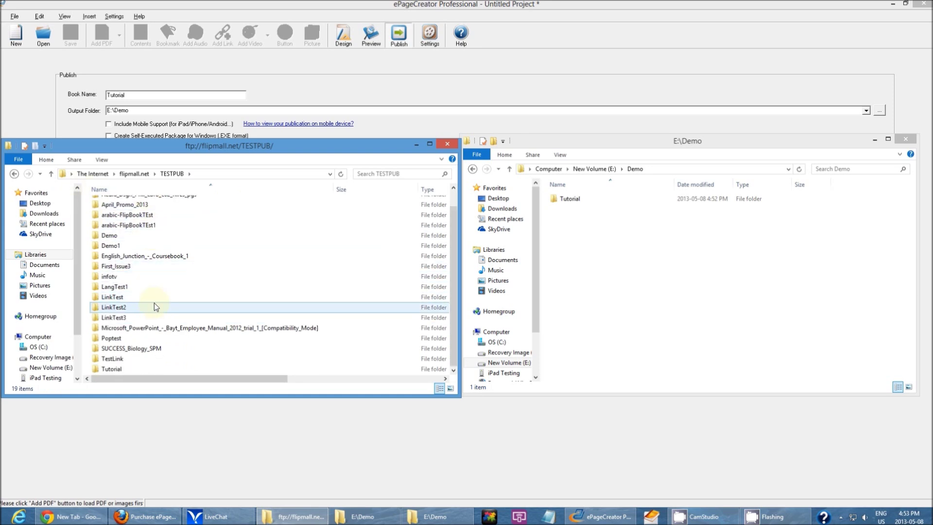
pyautogui.scroll(1, 154, 302)
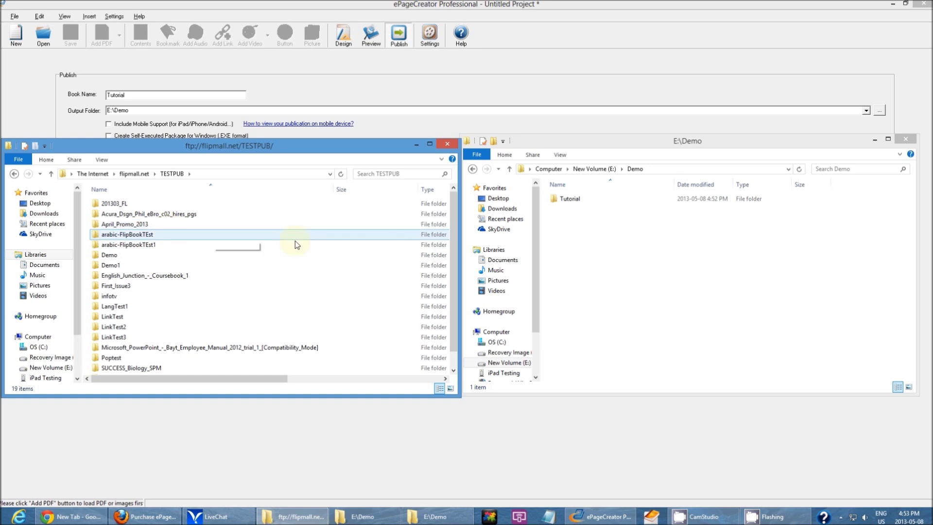
pyautogui.scroll(-1, 208, 273)
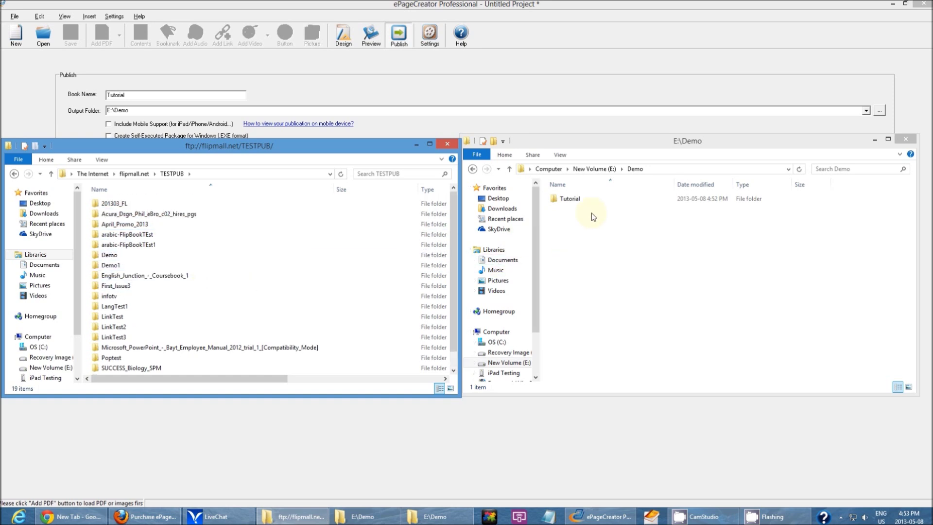
pyautogui.click(573, 199)
pyautogui.click(604, 281)
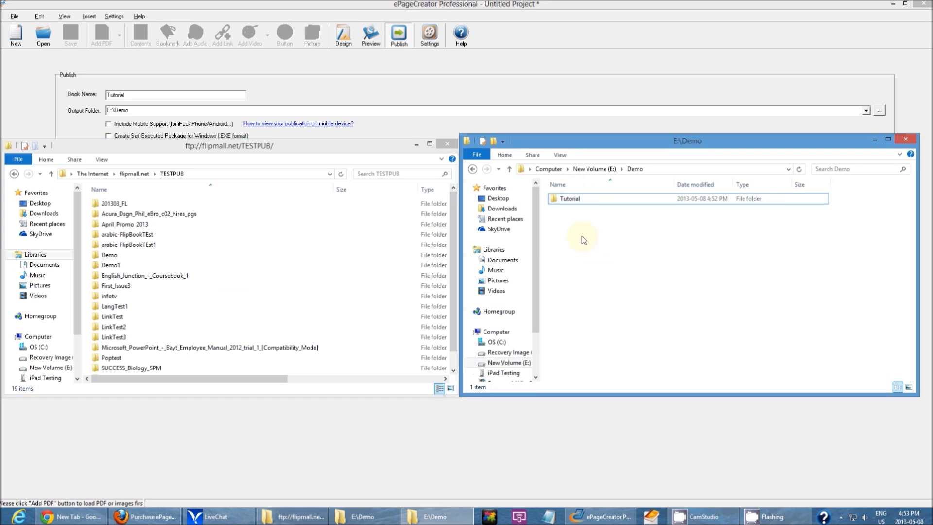
pyautogui.click(571, 199)
pyautogui.click(580, 214)
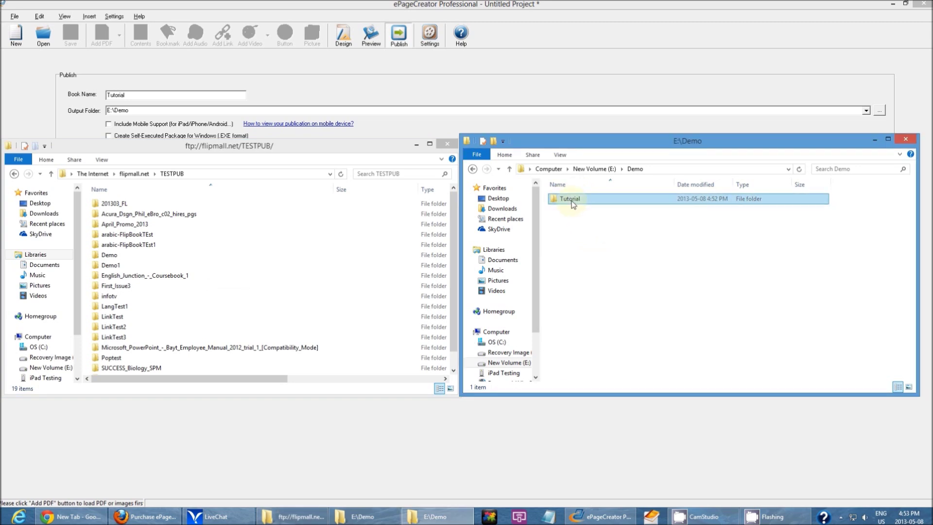
pyautogui.click(571, 200)
pyautogui.doubleClick(572, 200)
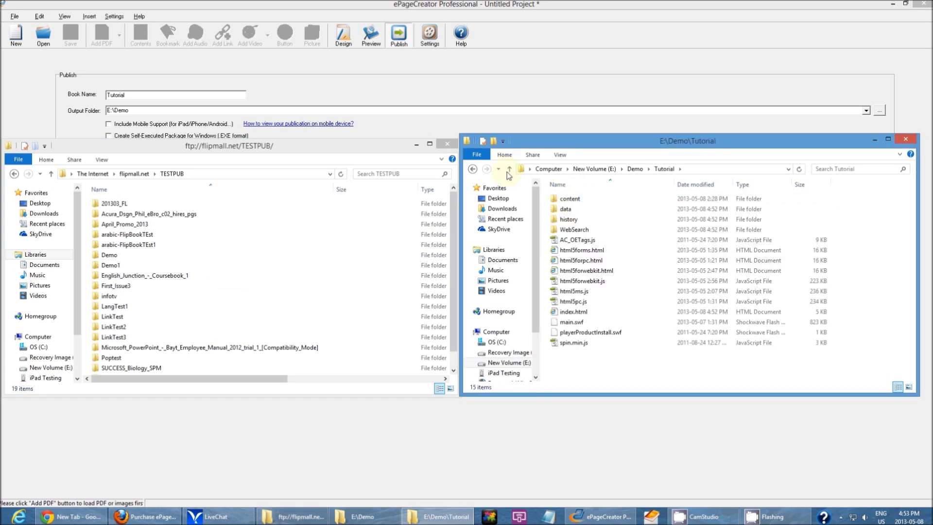
pyautogui.click(473, 169)
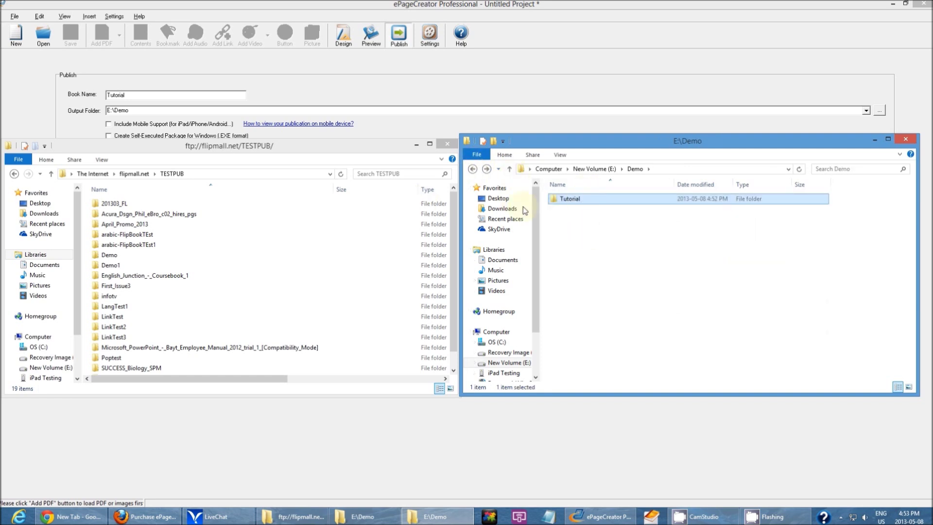
pyautogui.click(214, 237)
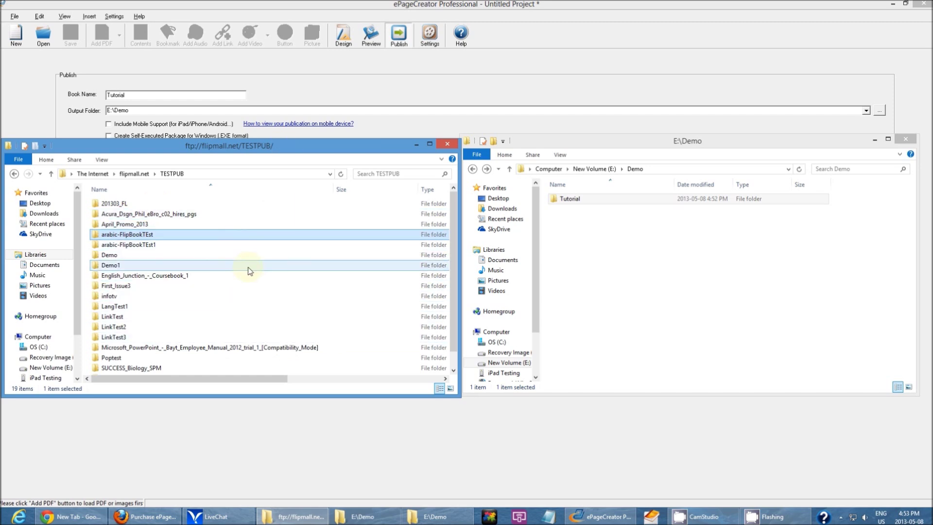
pyautogui.click(552, 251)
pyautogui.moveTo(562, 201); pyautogui.dragTo(721, 291)
pyautogui.click(685, 304)
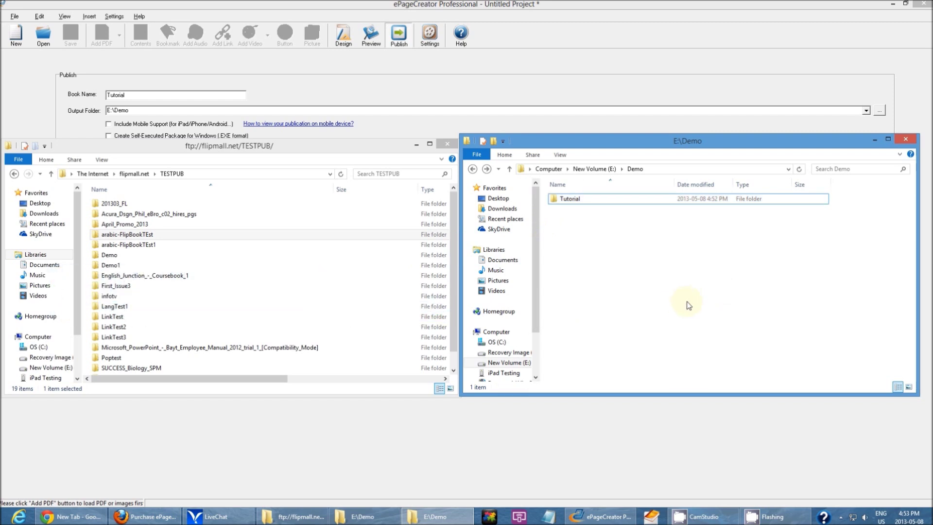
pyautogui.click(452, 258)
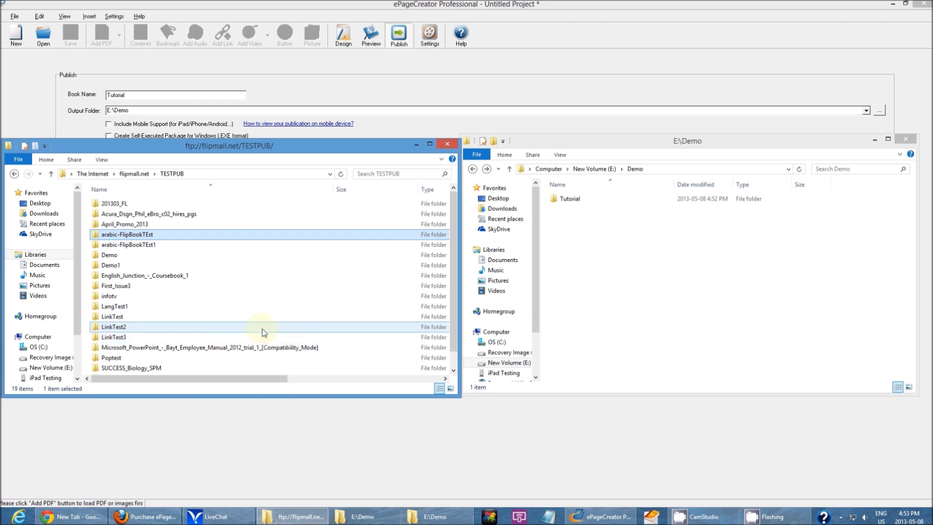
pyautogui.scroll(-1, 265, 330)
# Open the Tutorial folder on the FTP server and browse its contents.
pyautogui.doubleClick(124, 370)
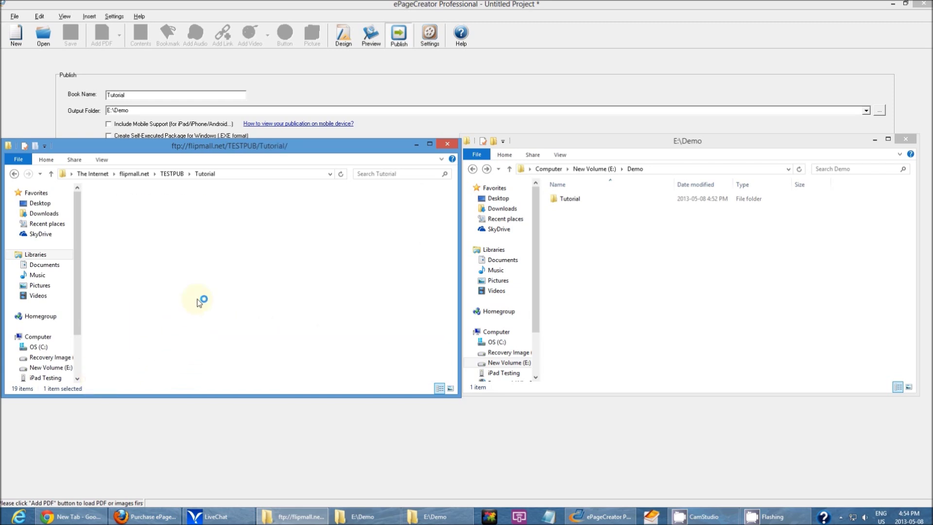
pyautogui.scroll(-1, 343, 301)
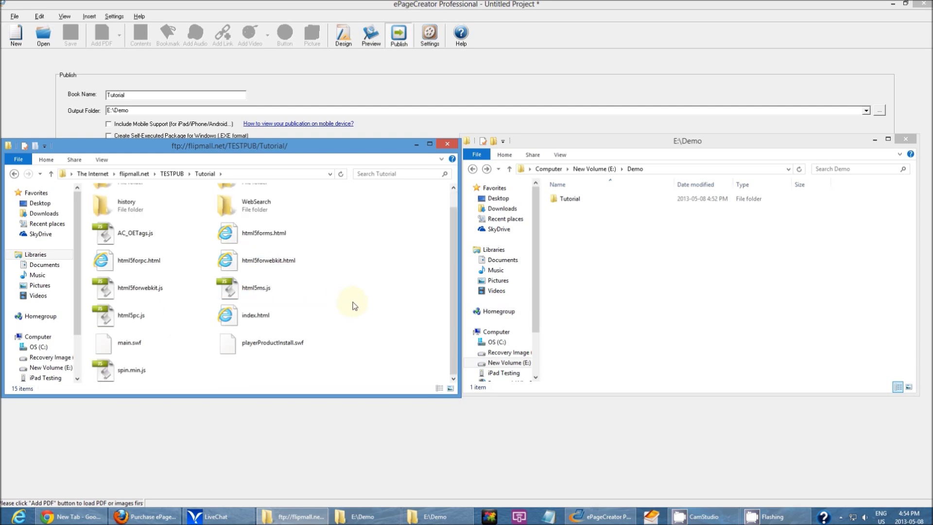
pyautogui.scroll(1, 353, 306)
pyautogui.scroll(-1, 341, 367)
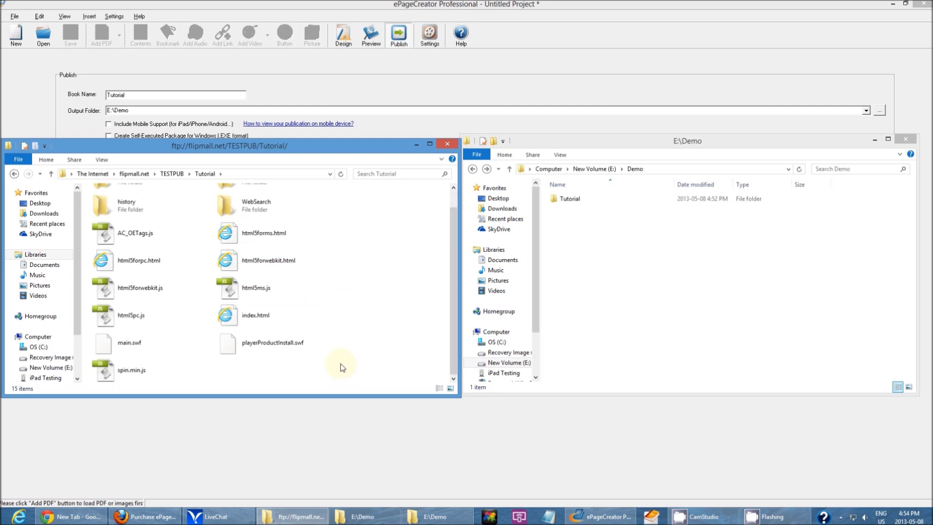
# Open the local Tutorial folder and reload the server's Tutorial folder to show 15 items.
pyautogui.doubleClick(612, 202)
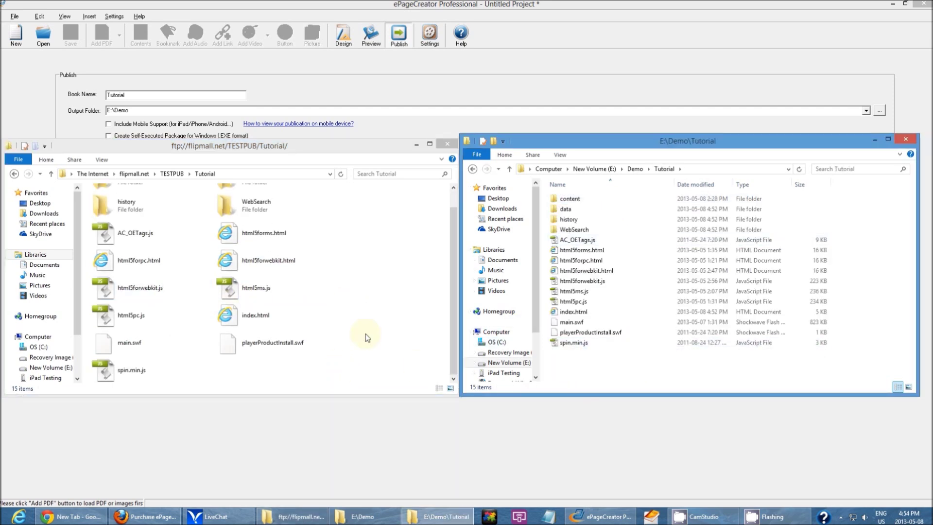
pyautogui.click(383, 330)
pyautogui.click(205, 174)
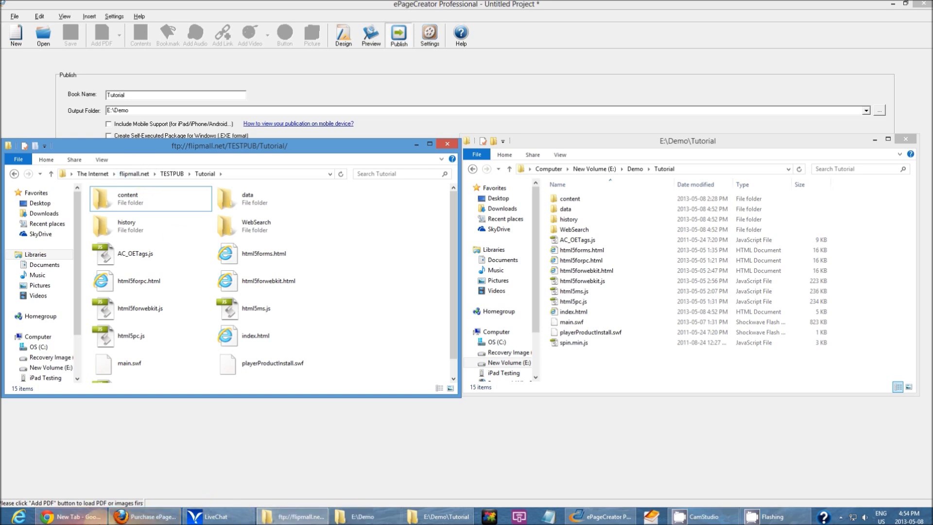
pyautogui.click(68, 516)
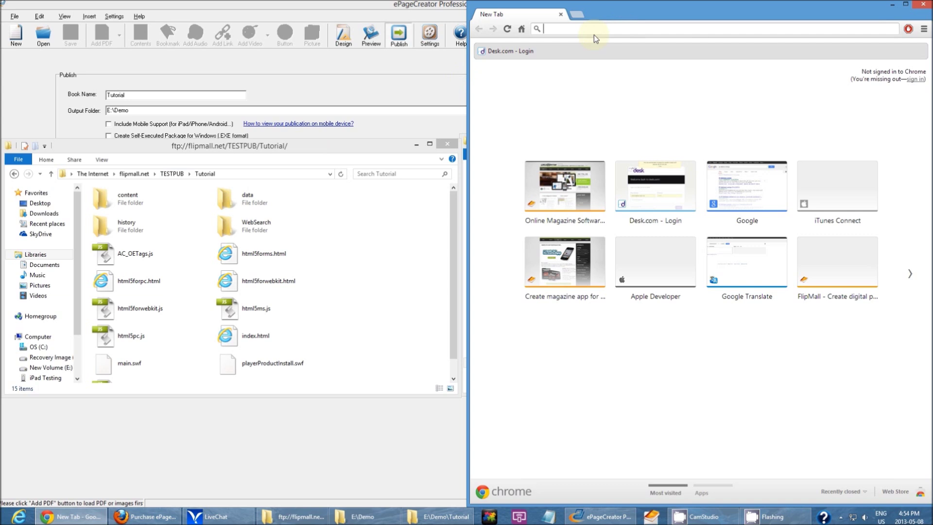
pyautogui.write('http:/')
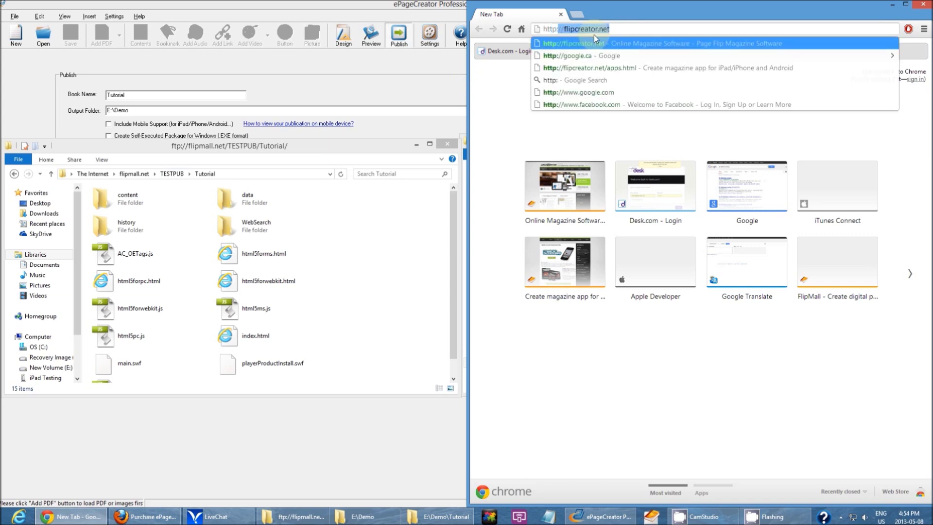
pyautogui.write('//fl')
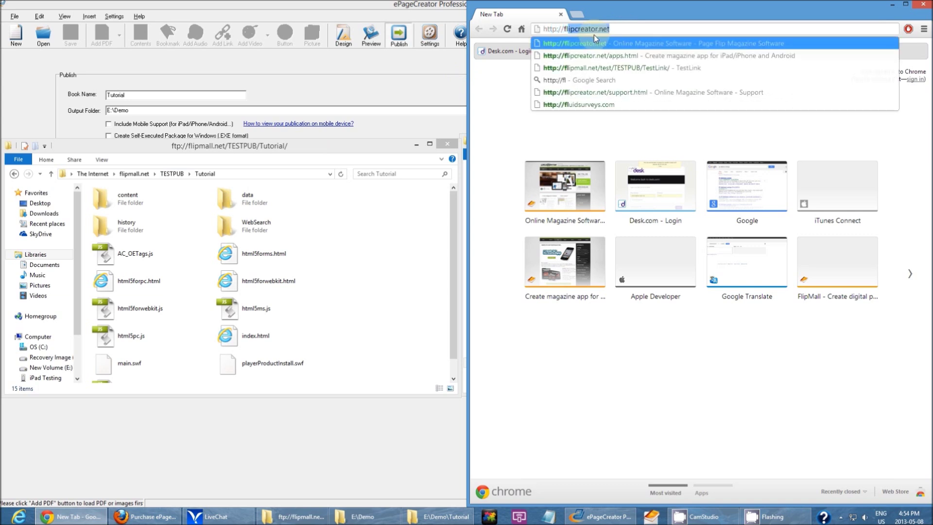
pyautogui.write('ipmall.')
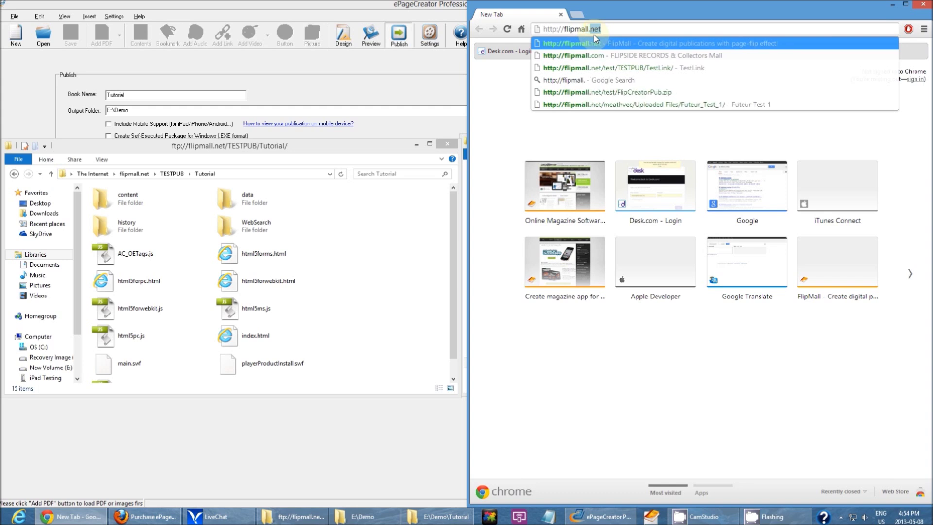
pyautogui.write('net')
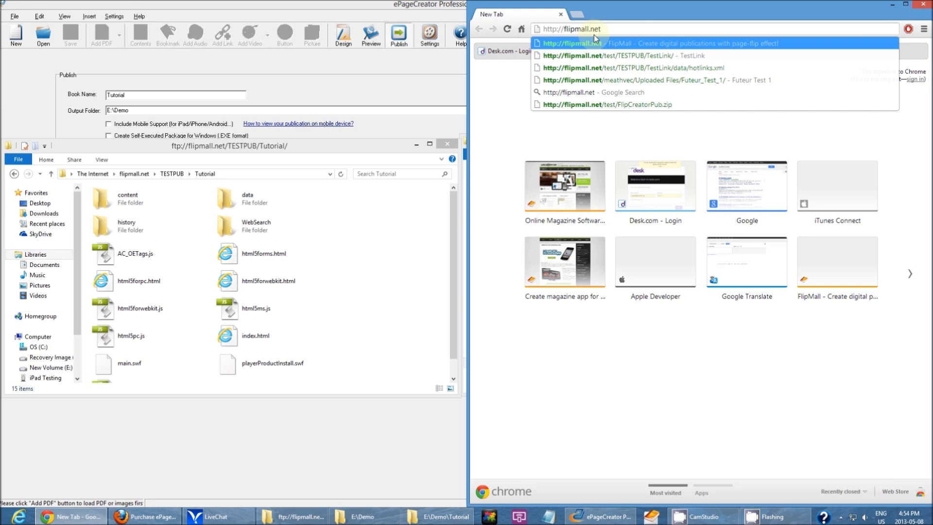
pyautogui.write('/test')
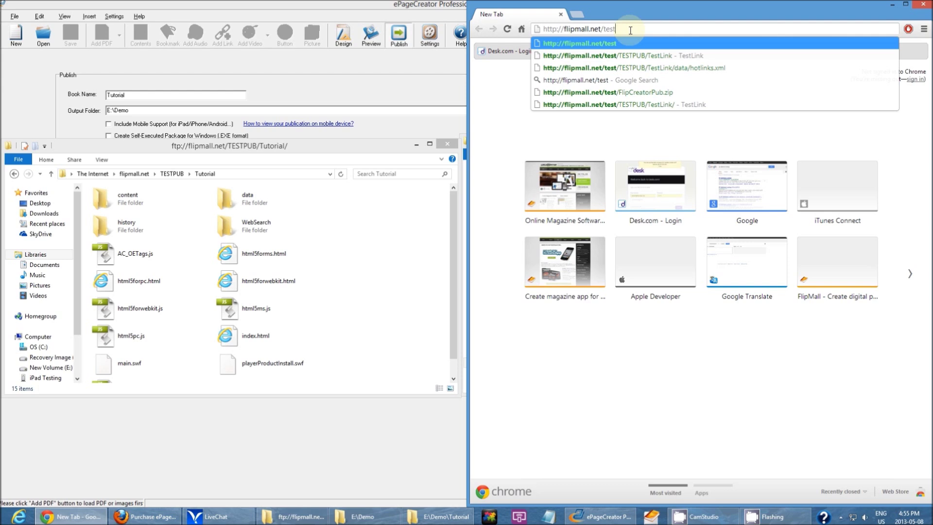
pyautogui.moveTo(630, 30); pyautogui.dragTo(607, 35)
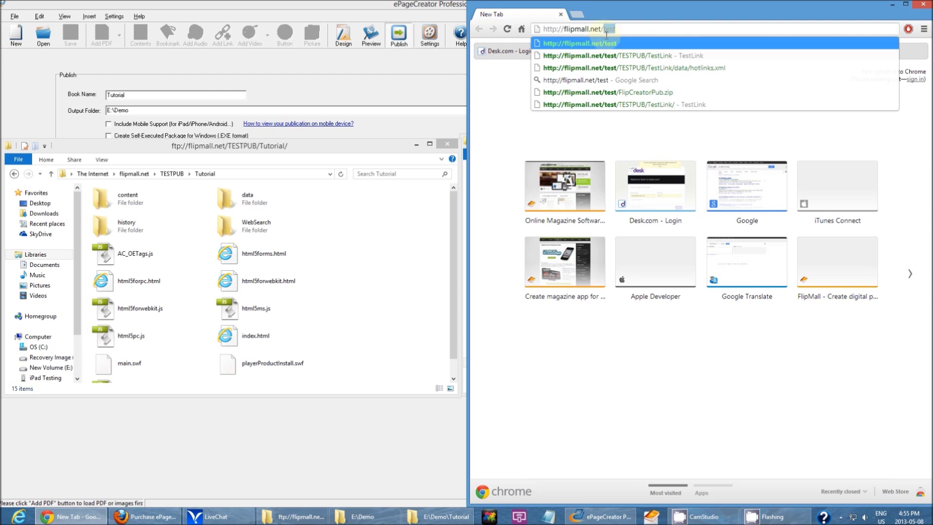
pyautogui.click(630, 30)
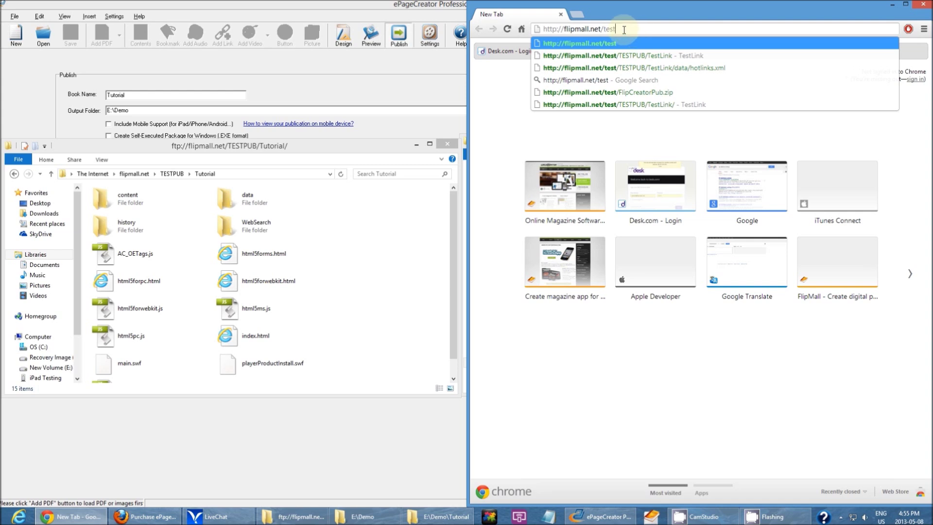
pyautogui.click(127, 174)
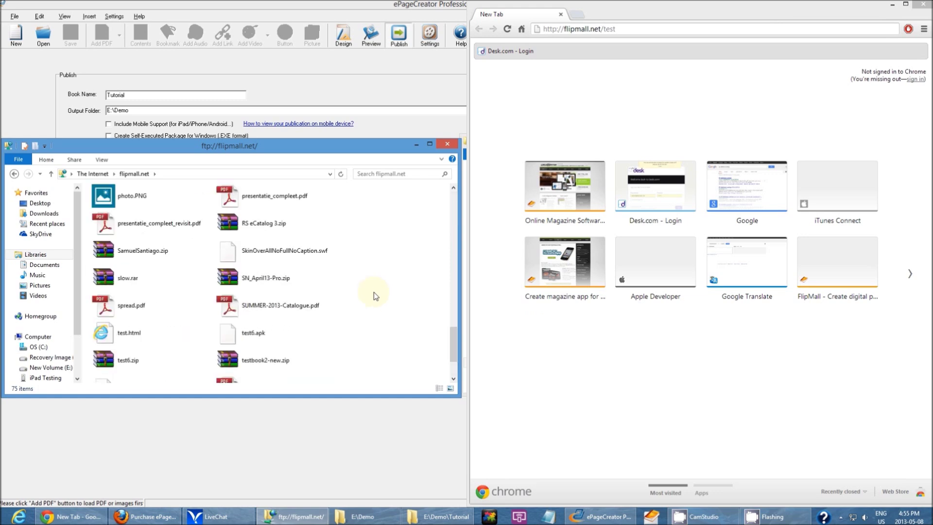
# Select the TESTPUB folder on the server and append /TESTPUB to the Chrome address.
pyautogui.scroll(-5, 374, 293)
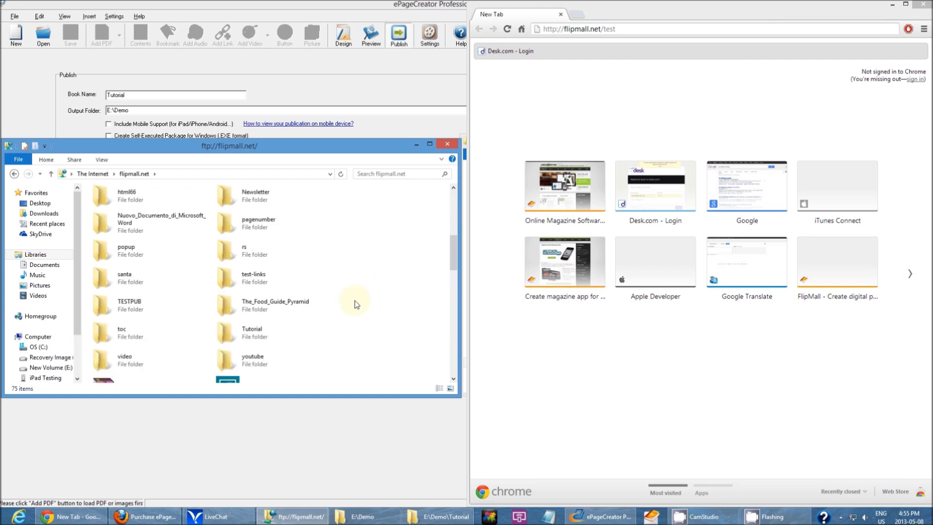
pyautogui.click(162, 305)
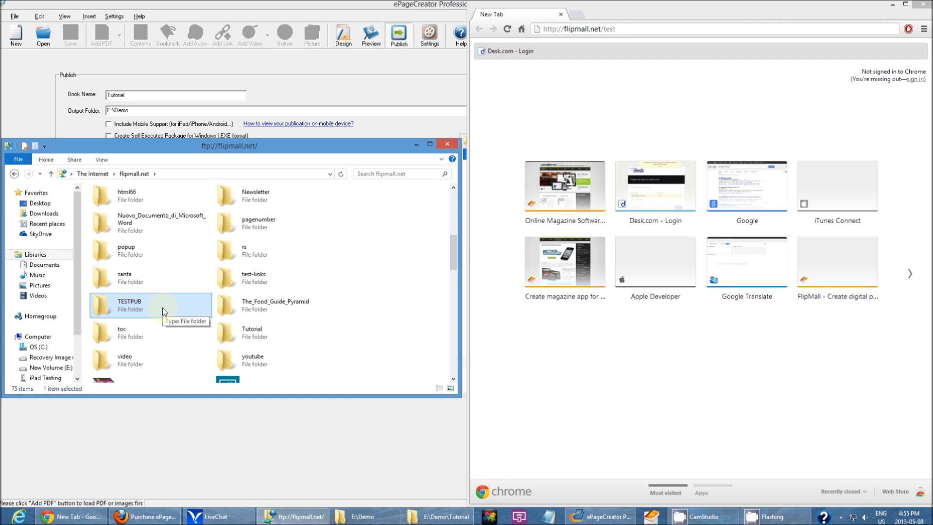
pyautogui.click(689, 31)
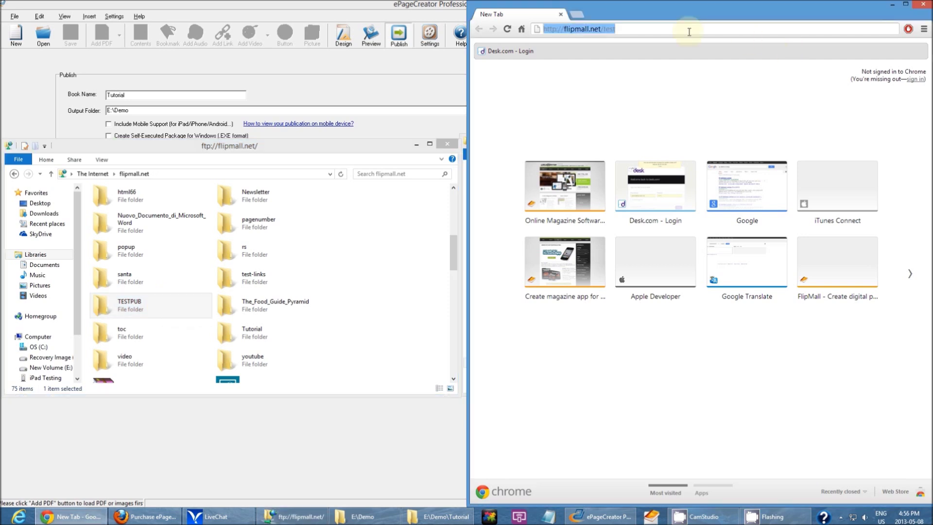
pyautogui.click(688, 30)
pyautogui.write('/TESTP')
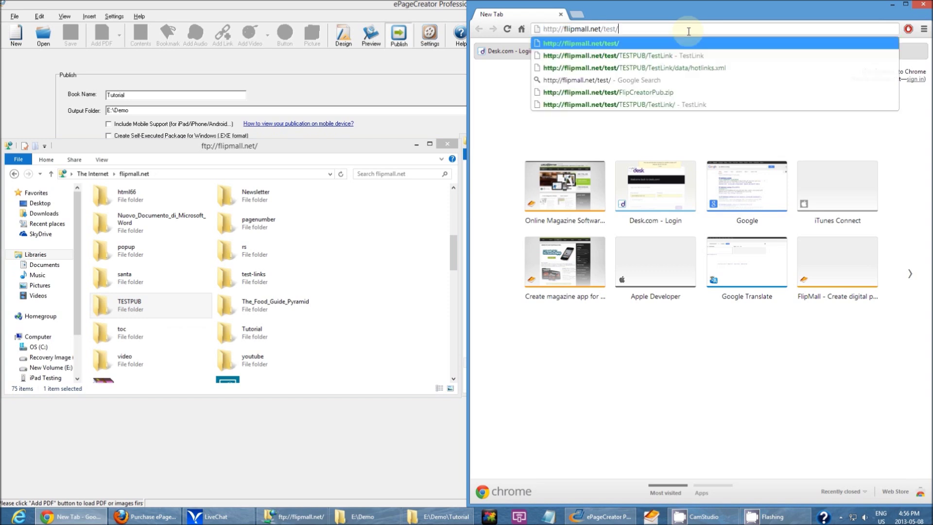
pyautogui.write('UB')
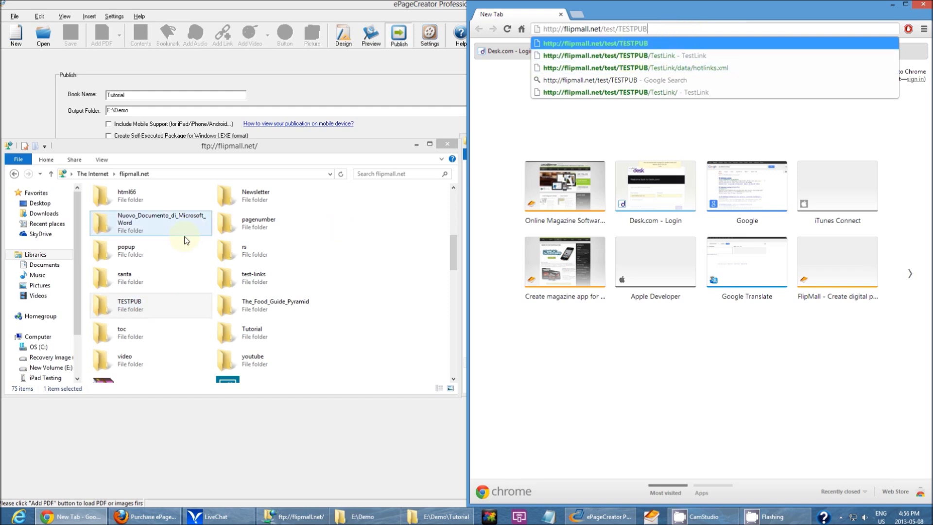
# Open TESTPUB, select Tutorial, then append /Tutorial to the address and load it.
pyautogui.doubleClick(153, 302)
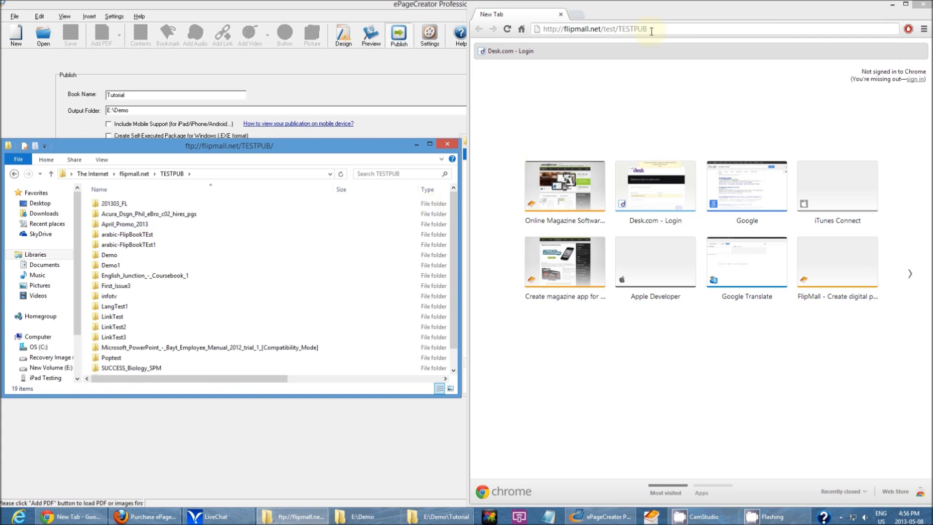
pyautogui.scroll(-1, 455, 219)
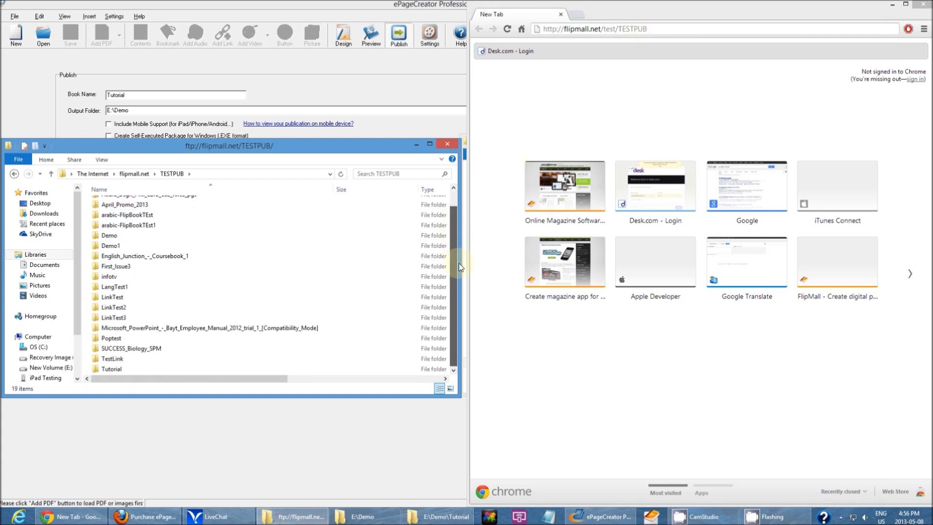
pyautogui.click(112, 369)
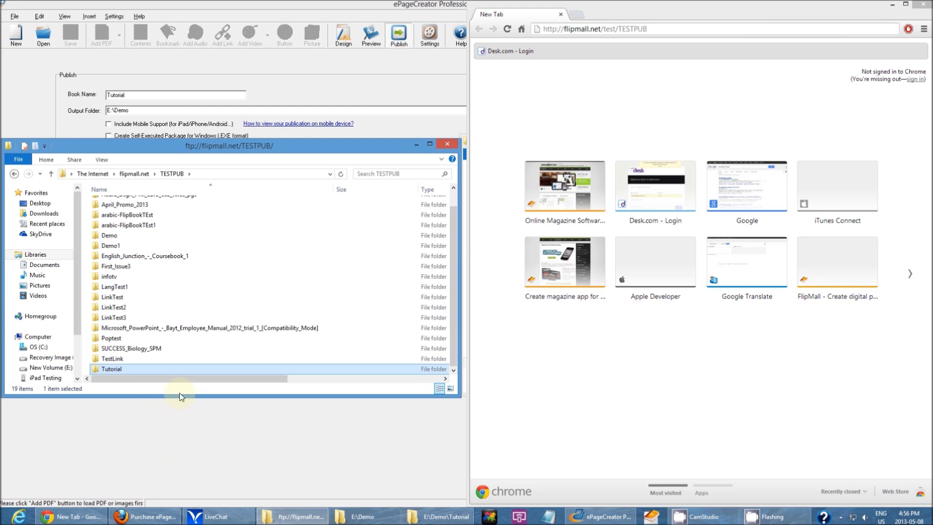
pyautogui.click(670, 28)
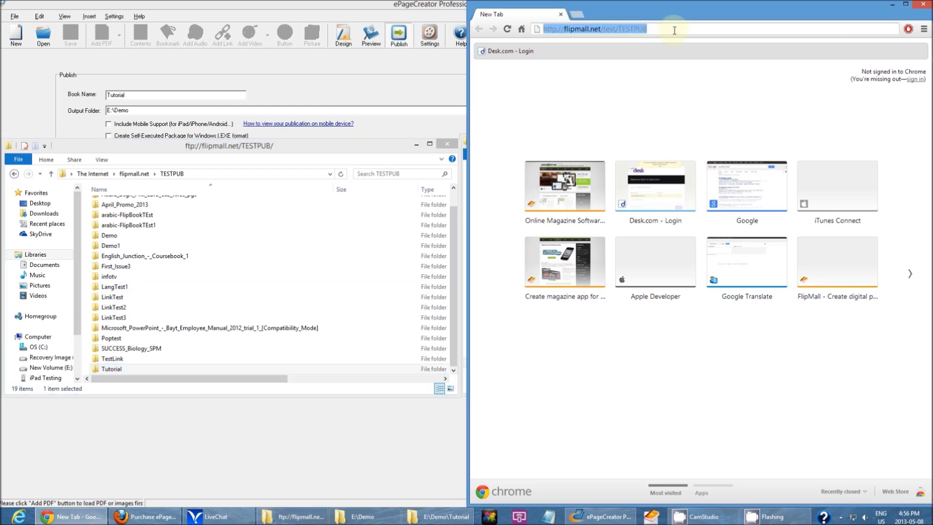
pyautogui.click(649, 28)
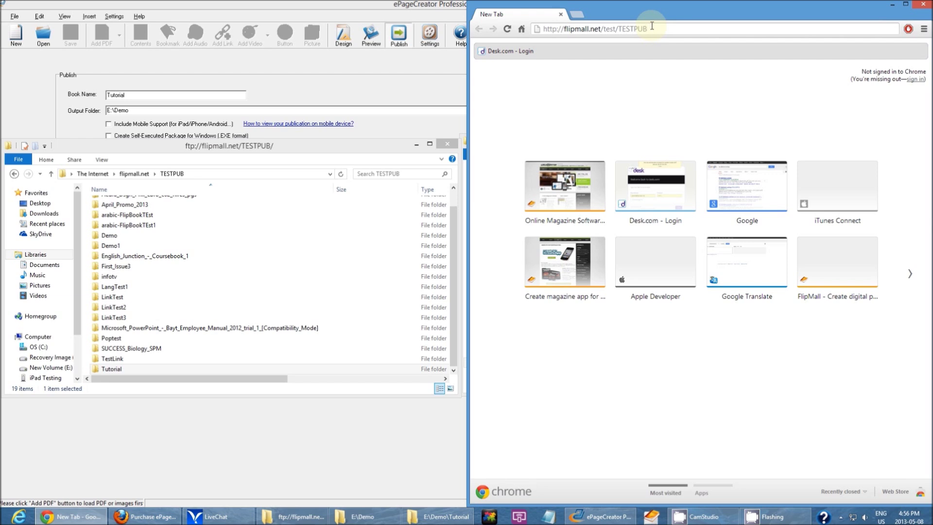
pyautogui.write('/Tutorial')
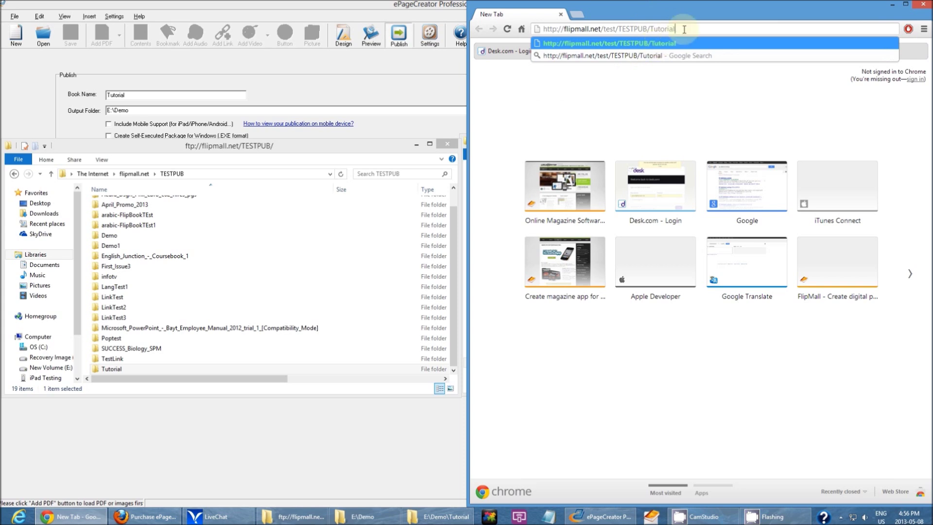
pyautogui.press('Return')
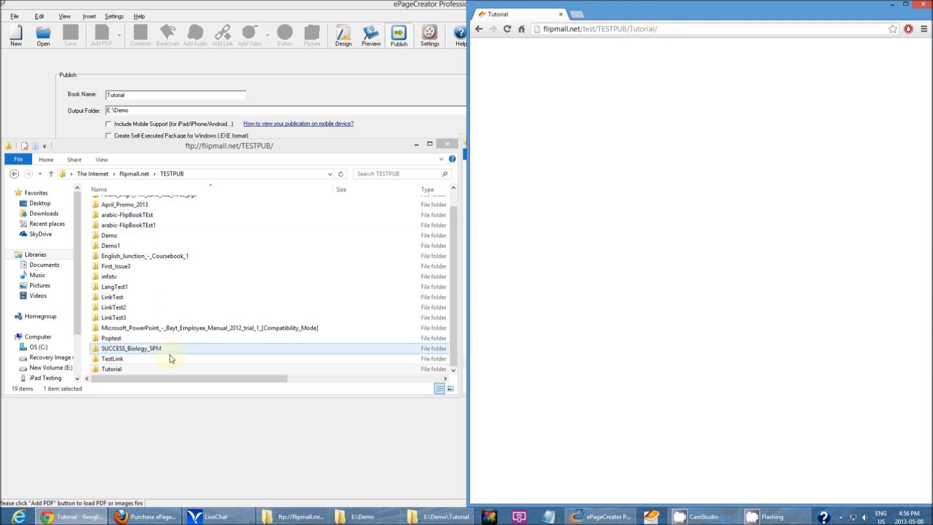
# Open the server's Tutorial folder, select index.html, and return to the flipbook in Chrome.
pyautogui.doubleClick(150, 366)
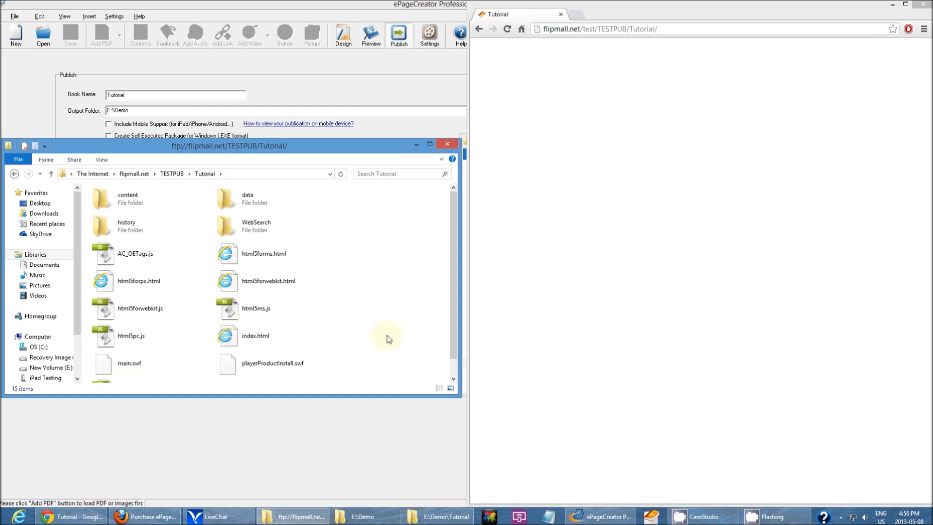
pyautogui.click(234, 337)
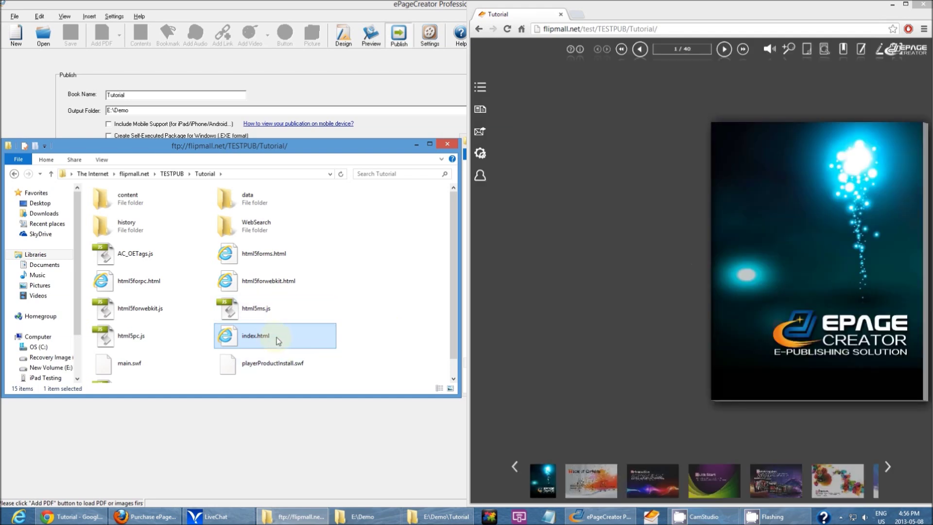
pyautogui.click(679, 222)
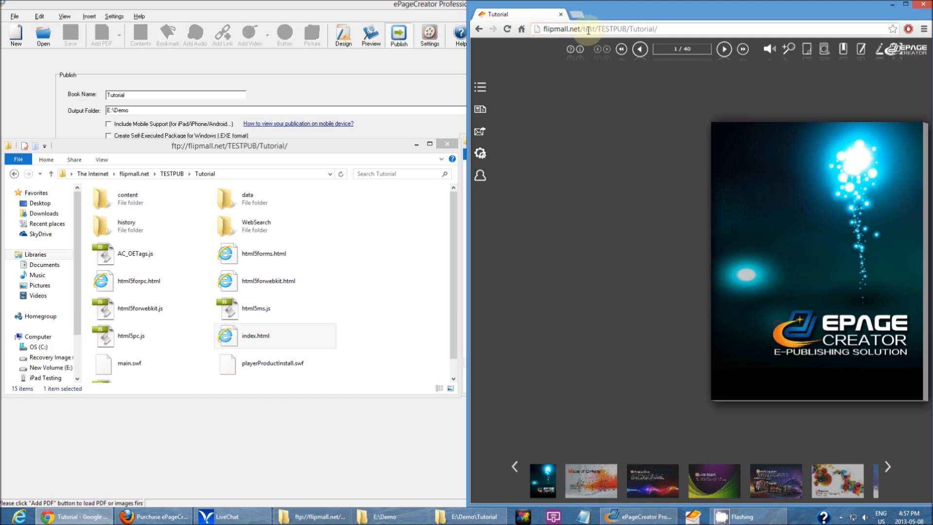
pyautogui.moveTo(596, 28); pyautogui.dragTo(534, 29)
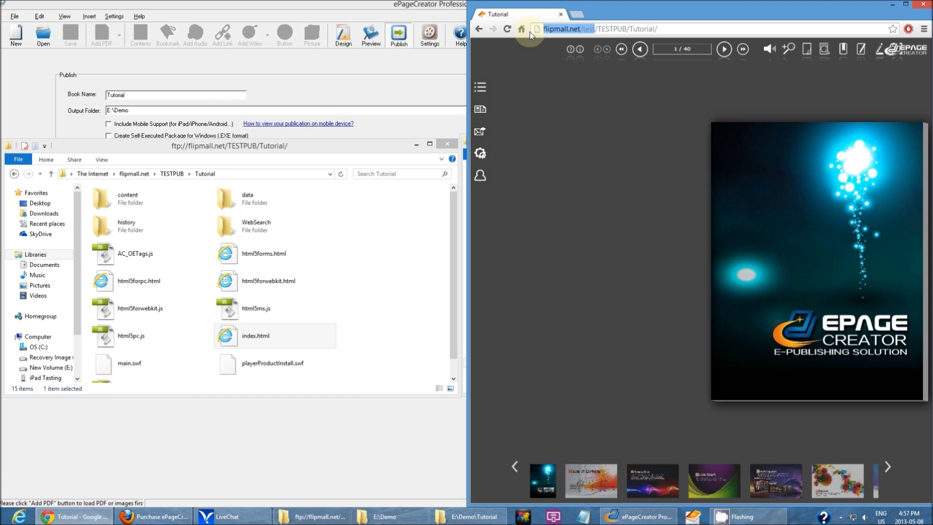
pyautogui.click(600, 29)
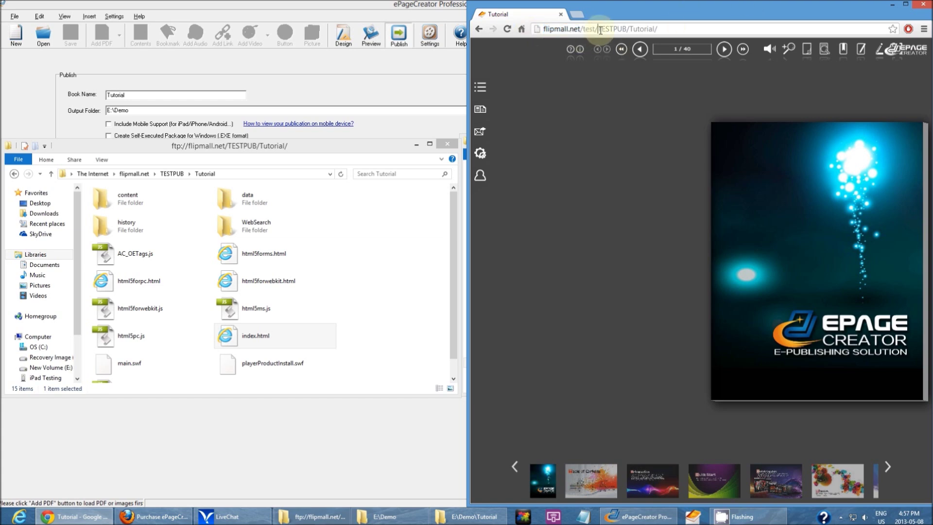
pyautogui.click(652, 30)
pyautogui.moveTo(597, 25); pyautogui.dragTo(656, 30)
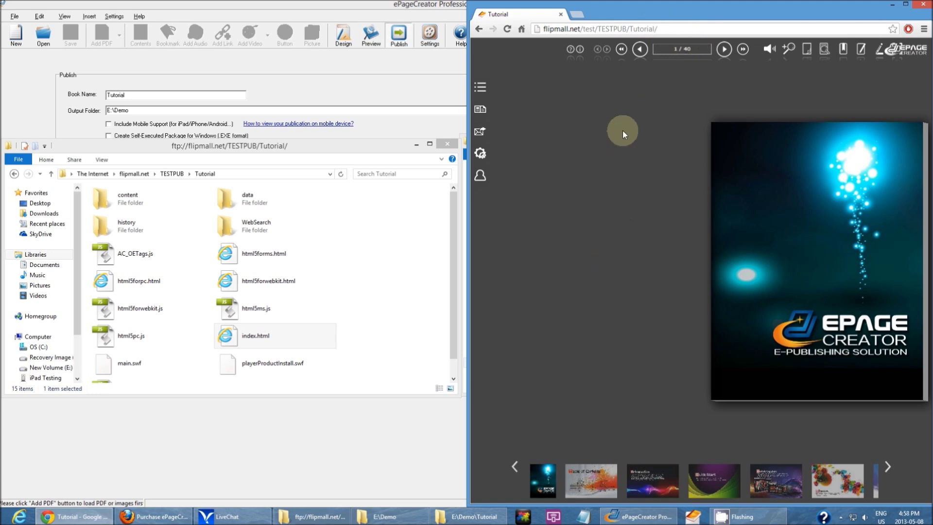
pyautogui.moveTo(629, 29); pyautogui.dragTo(658, 29)
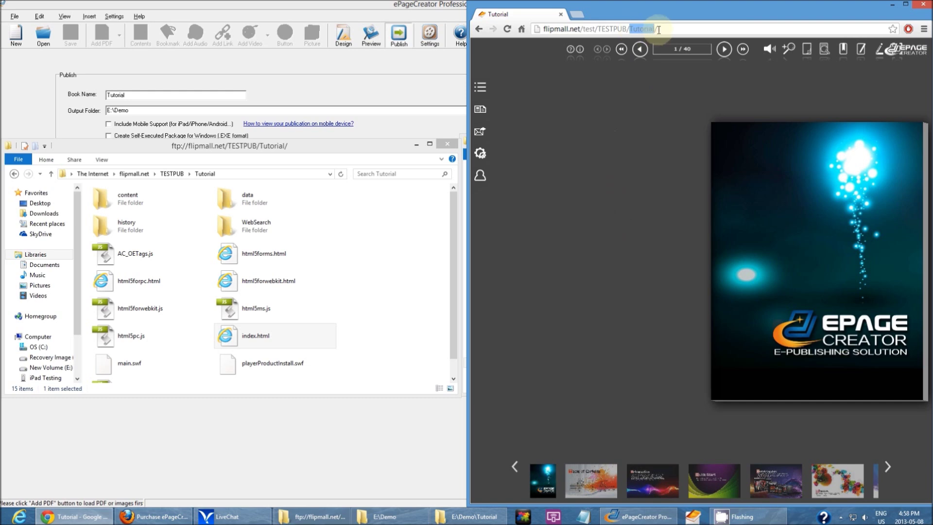
pyautogui.click(666, 235)
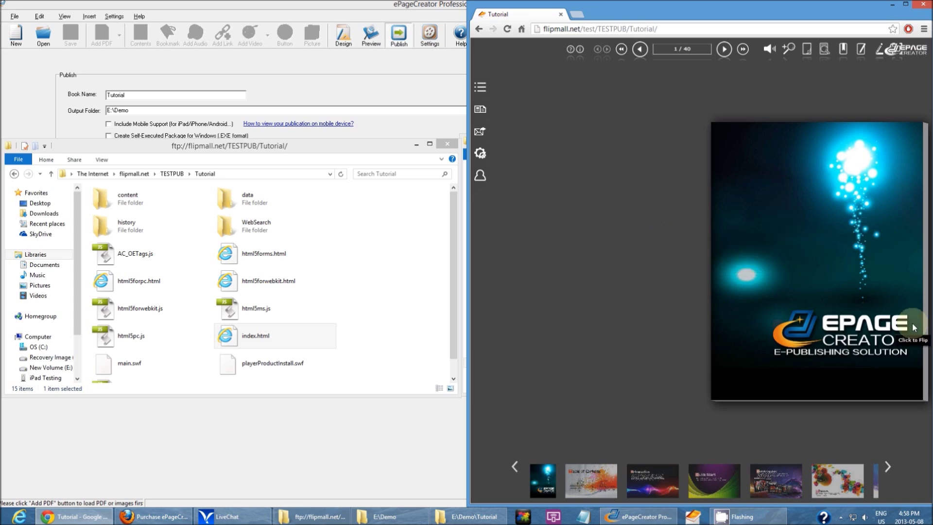
# Flip past Contents, Introduction, Quick Start, Publish Anywhere and Themes to the Thumbnail Bar spread, pages 12-13.
pyautogui.click(897, 326)
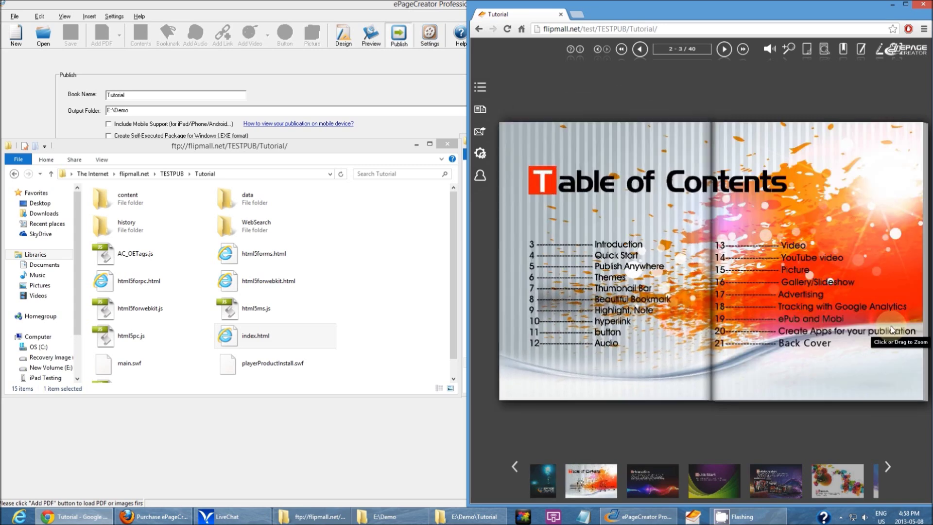
pyautogui.click(891, 327)
pyautogui.click(891, 325)
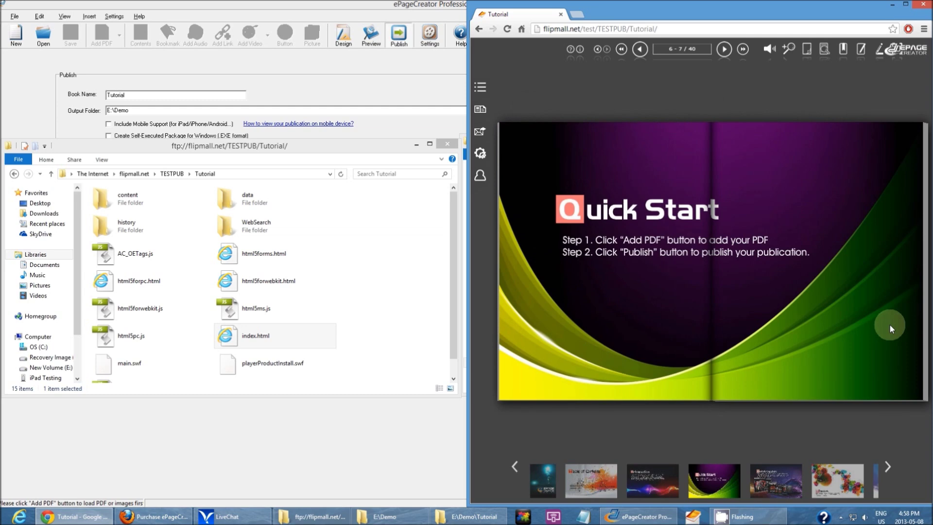
pyautogui.click(890, 325)
pyautogui.click(890, 324)
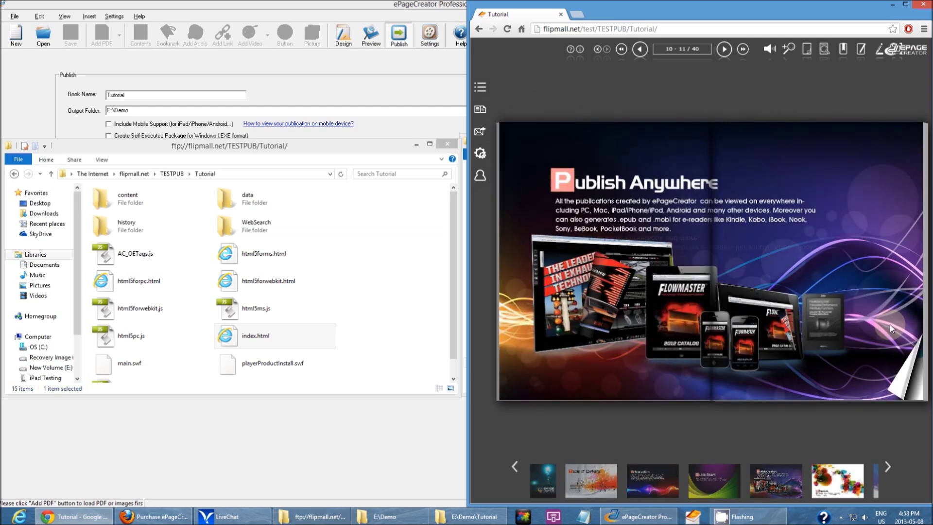
pyautogui.click(890, 320)
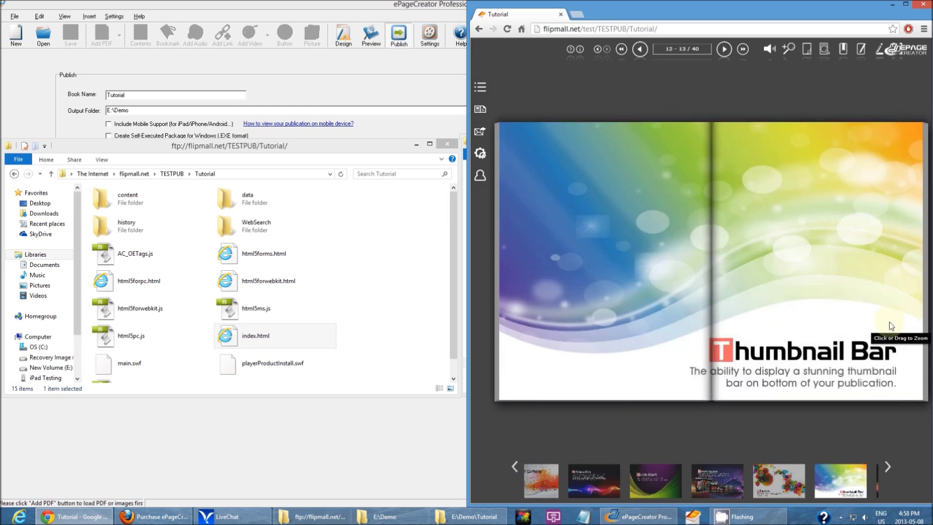